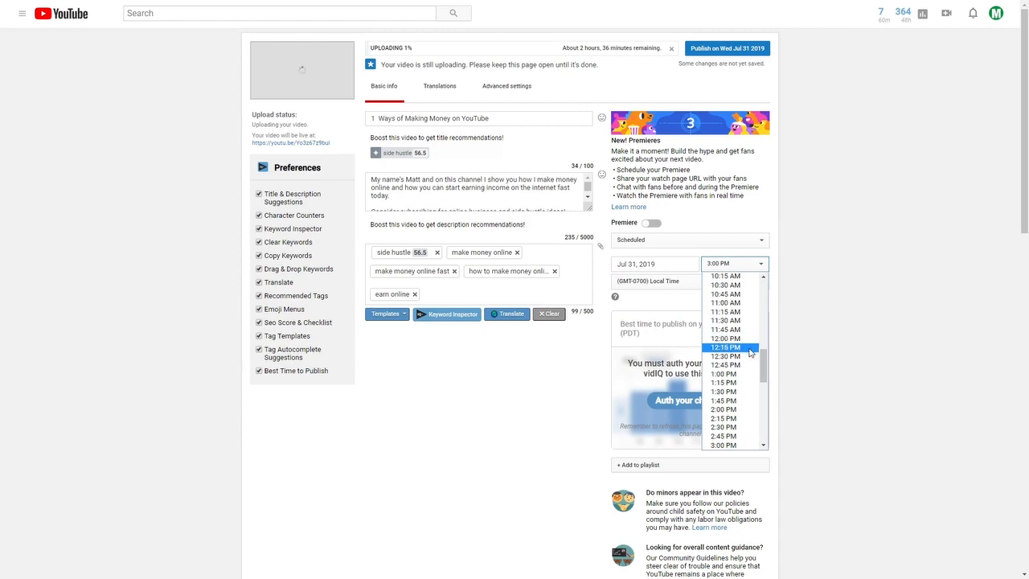
Change the Jul 31, 2019 publish time to 1:00 PM and enlarge the description box to reveal the subscribe link
left_click(742, 374)
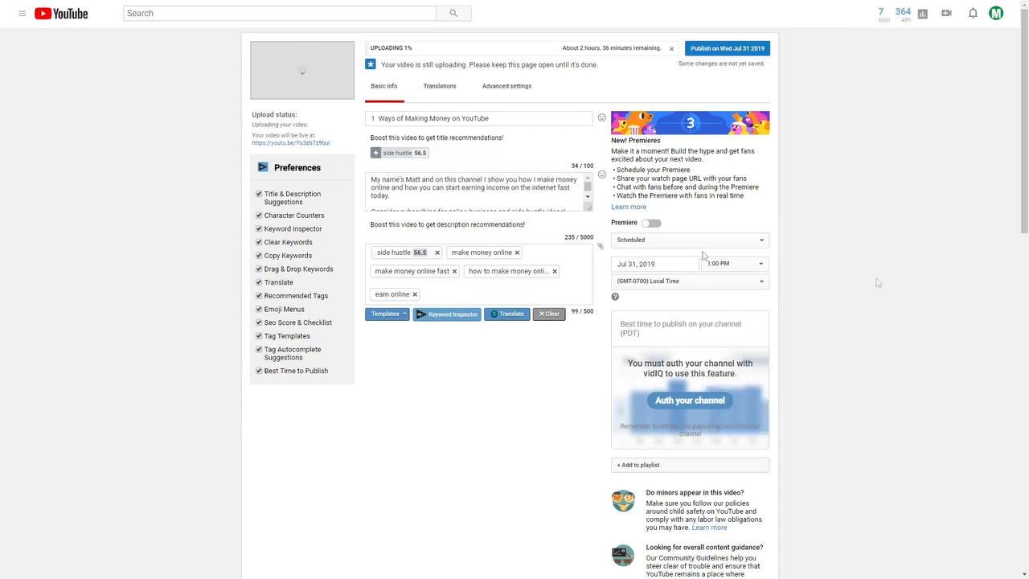
scroll(485, 323, "down", 5)
scroll(485, 323, "up", 5)
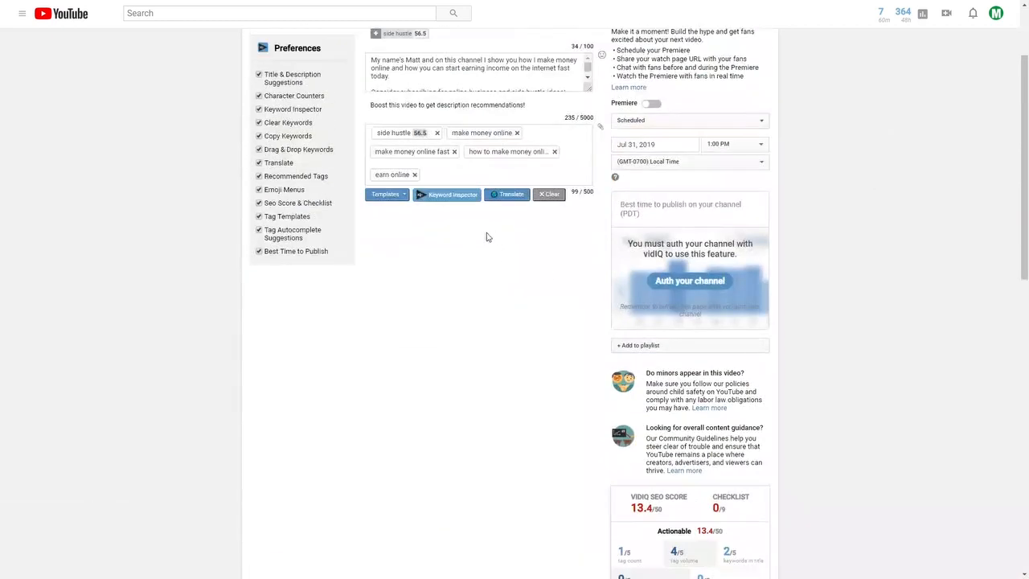
left_click_drag(592, 210, 591, 247)
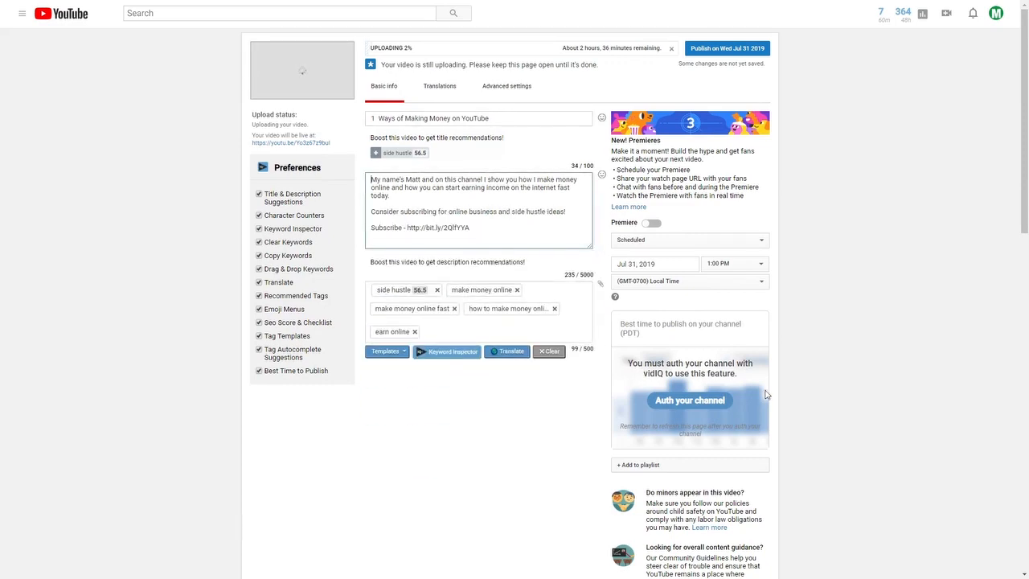
scroll(680, 443, "down", 10)
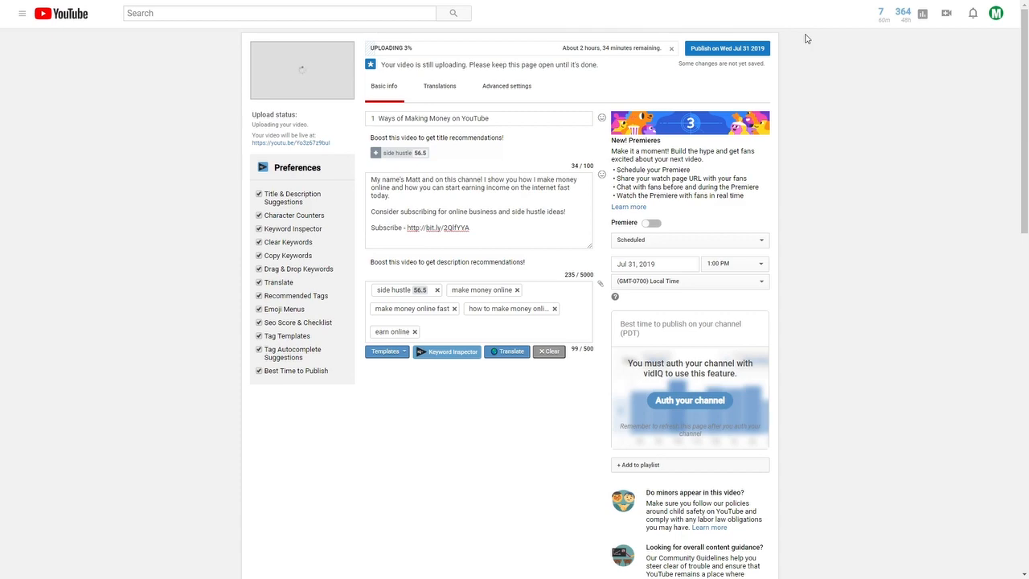
Insert blank lines above the '1 Ways of Making Money on YouTube' intro in the description
scroll(512, 217, "down", 4)
scroll(510, 330, "up", 4)
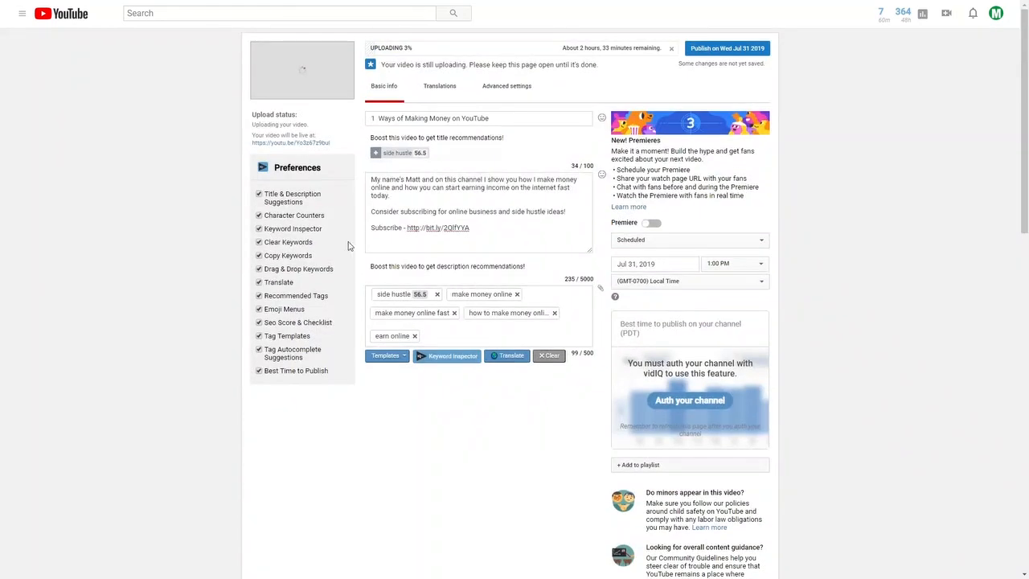
left_click(368, 180)
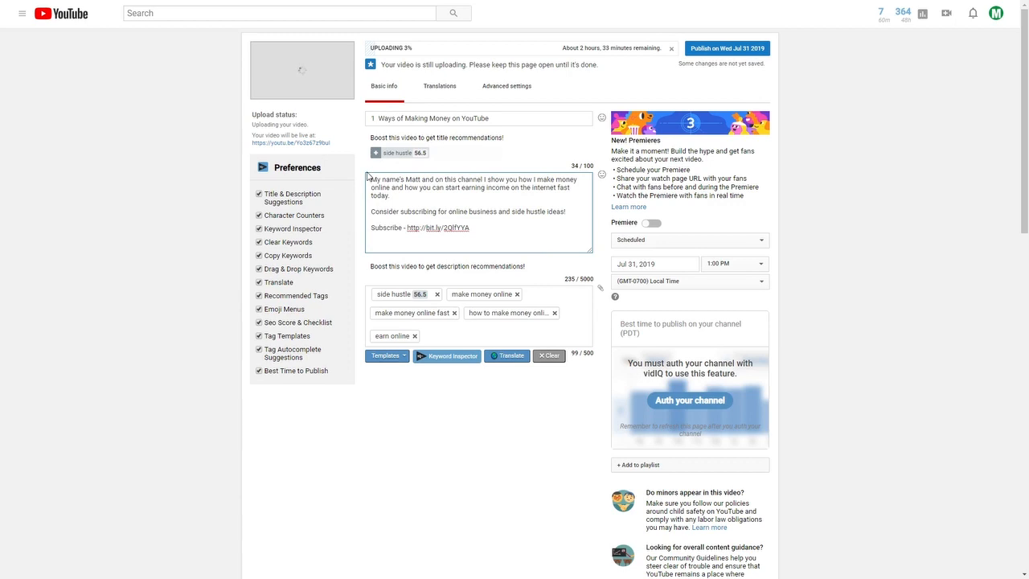
key("Return")
key("Return")
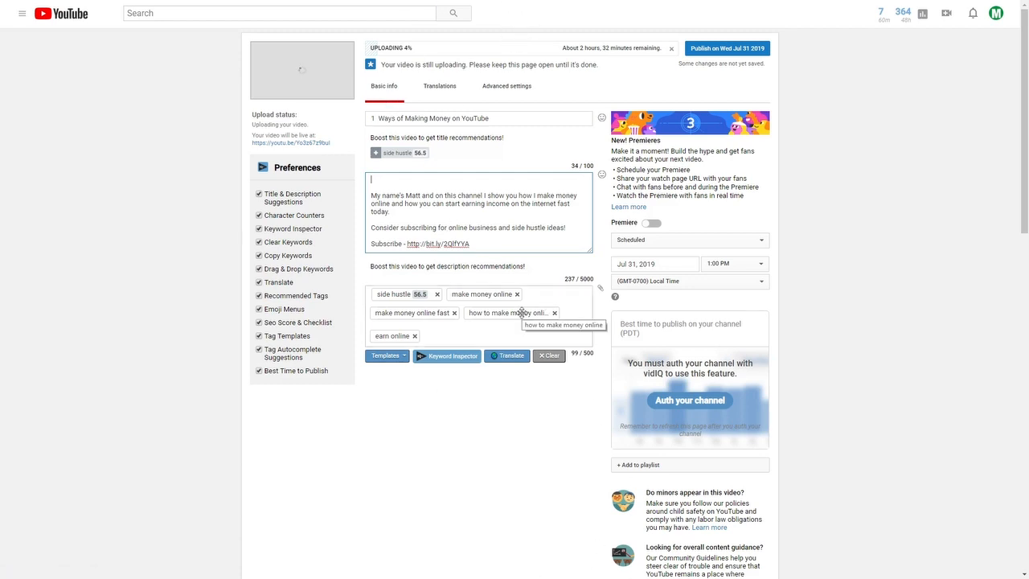
Load vidIQ Boost's recommended tags for this video and sort them by Overall
mouse_move(425, 296)
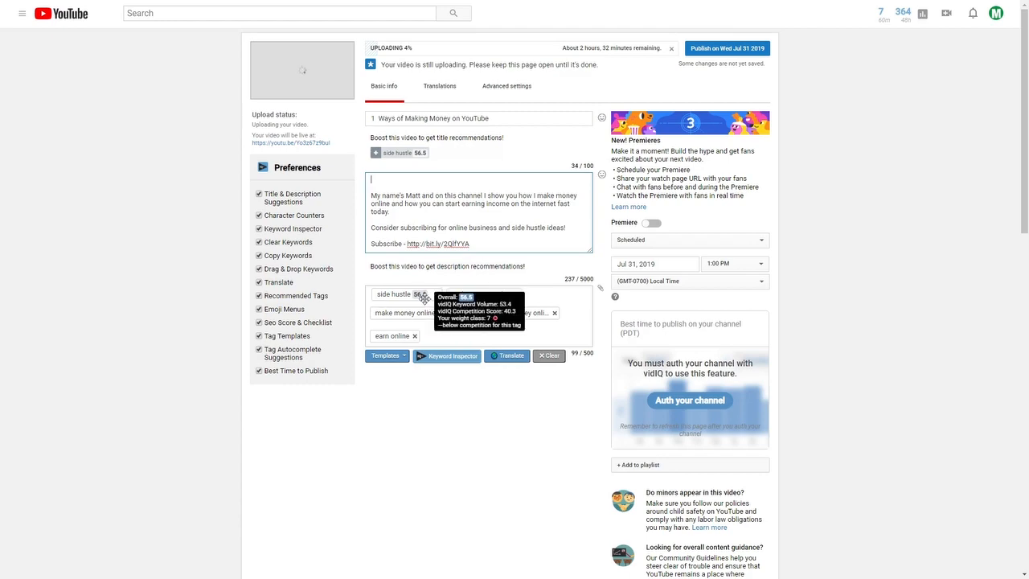
scroll(510, 459, "down", 10)
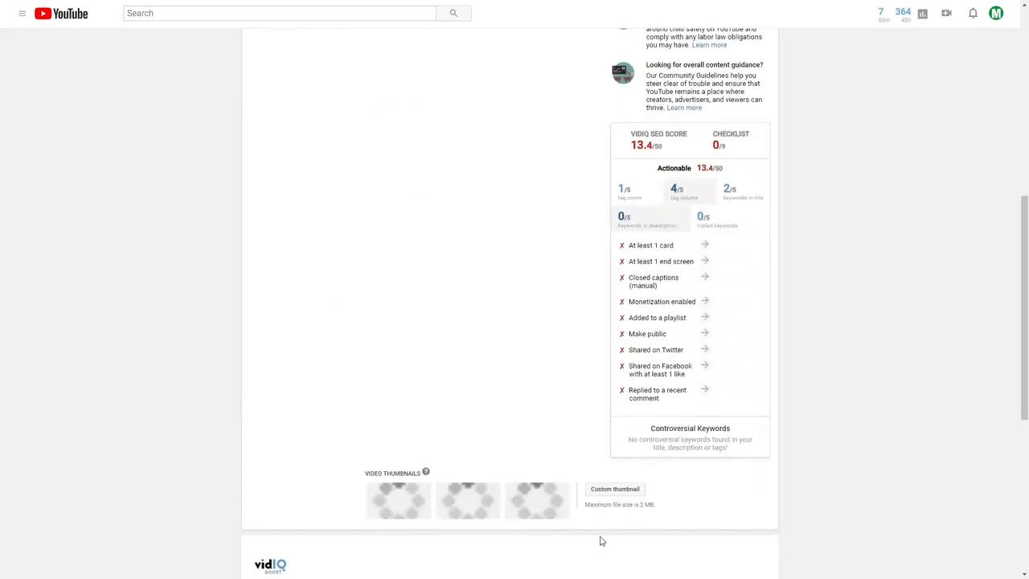
left_click(529, 420)
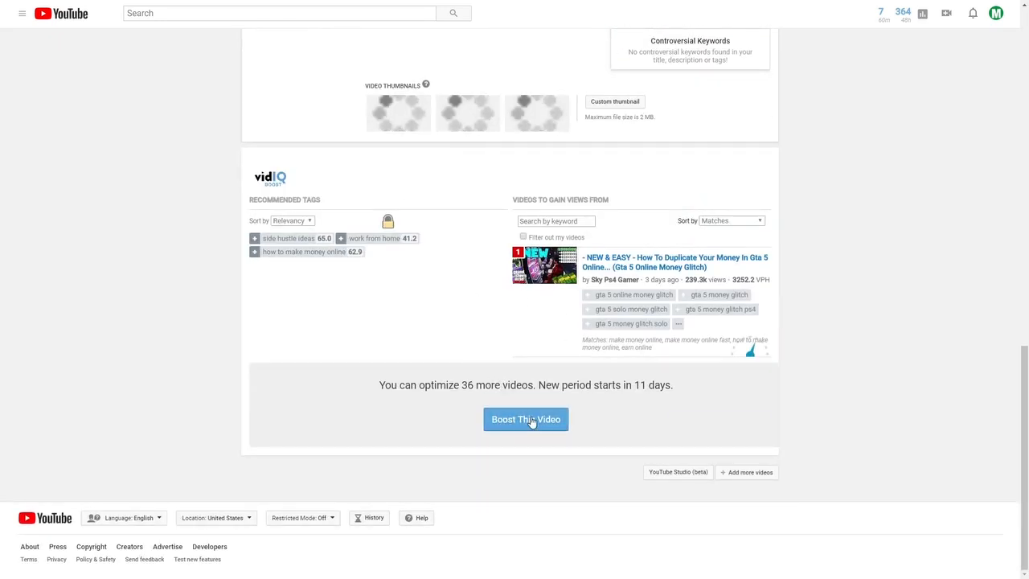
scroll(620, 453, "down", 1)
scroll(772, 354, "up", 3)
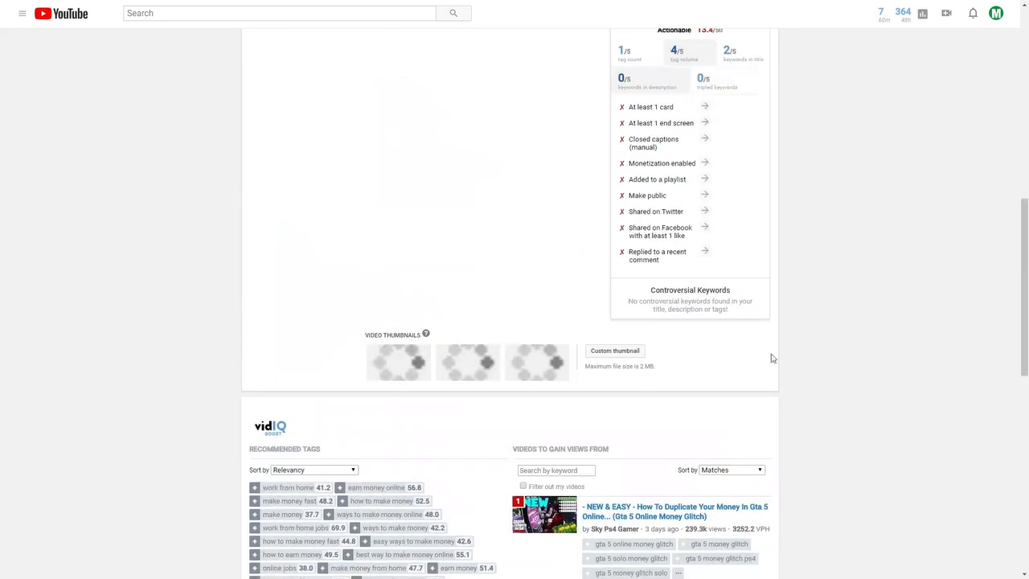
scroll(656, 337, "down", 4)
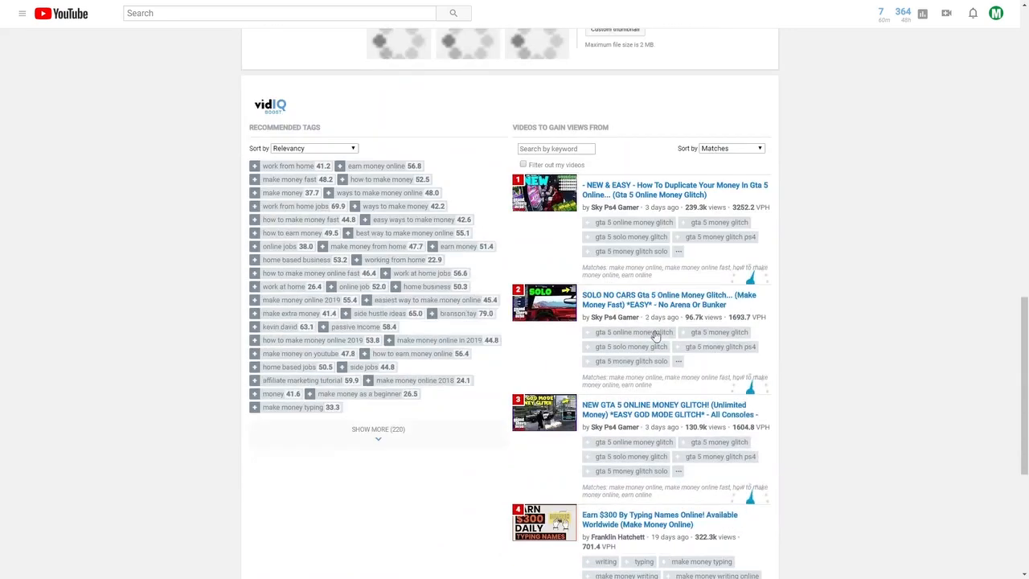
left_click(294, 148)
left_click(297, 156)
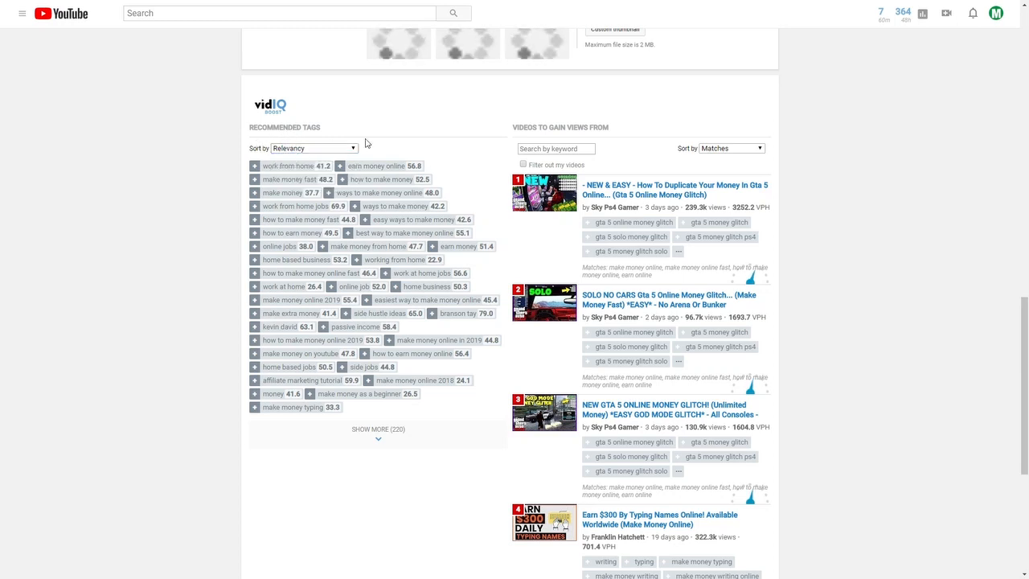
left_click(306, 149)
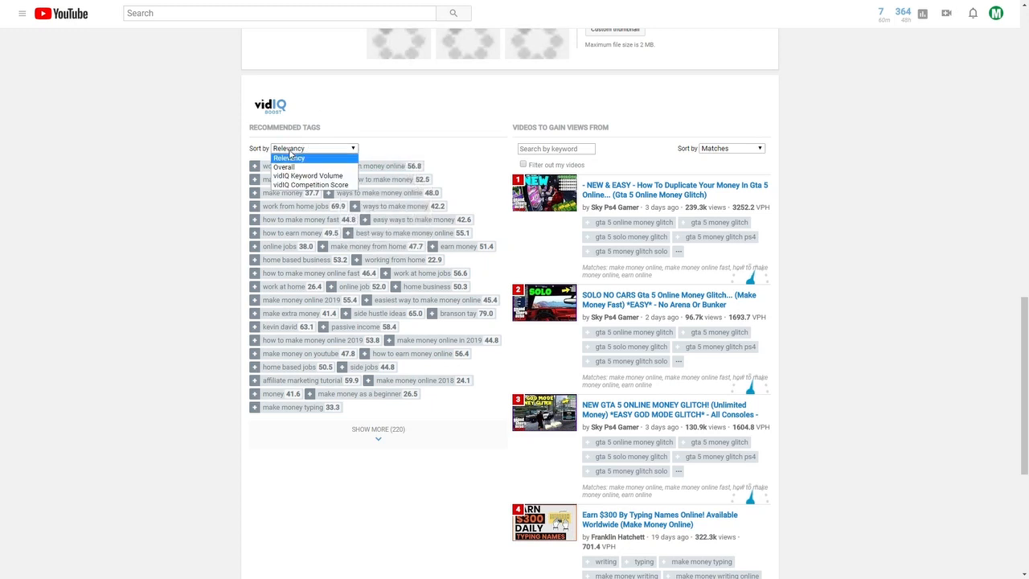
left_click(299, 167)
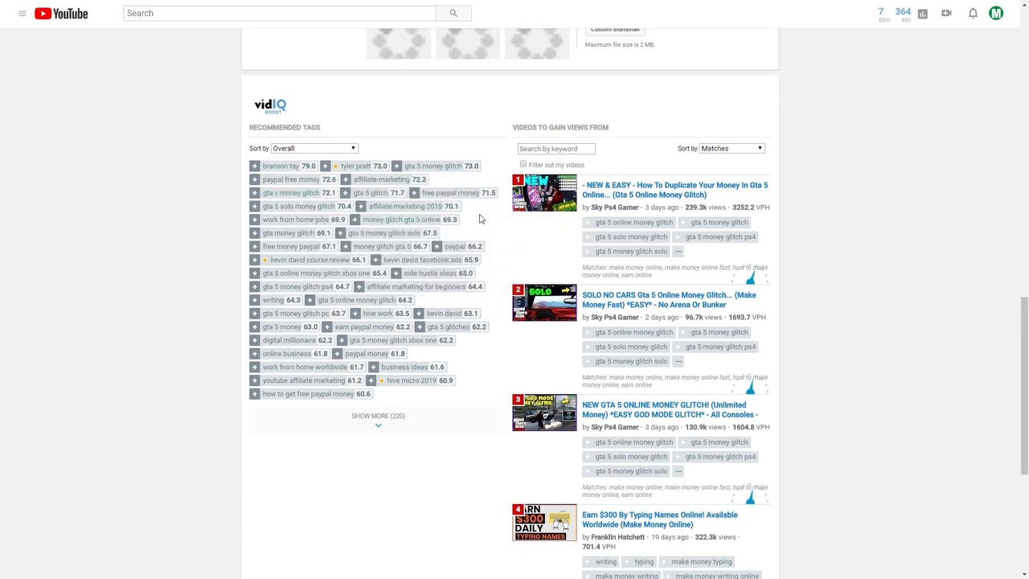
Add affiliate marketing, free money paypal, side hustle ideas, affiliate marketing for beginners and one more tag
left_click(345, 180)
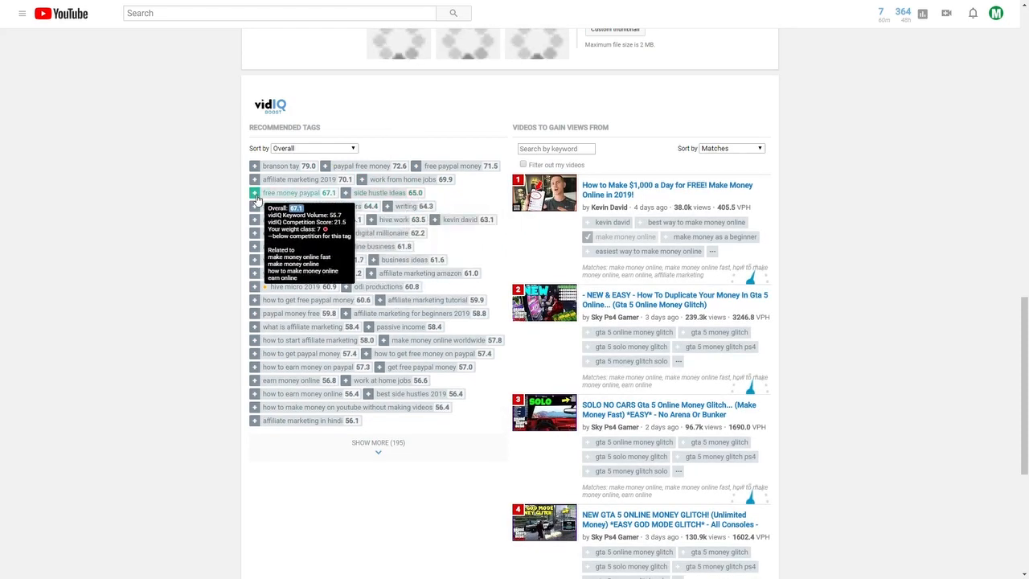
left_click(254, 193)
left_click(345, 194)
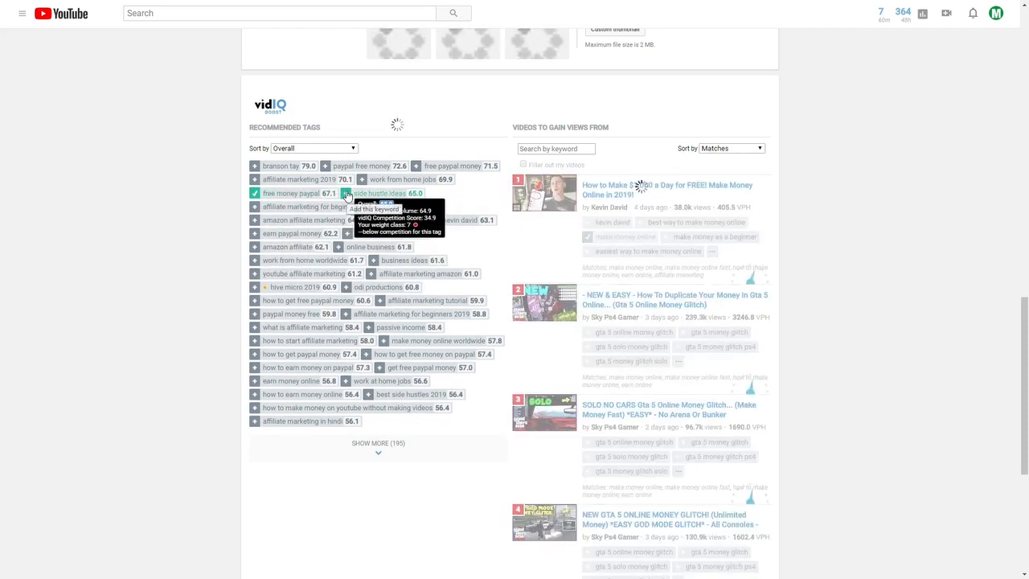
left_click(254, 207)
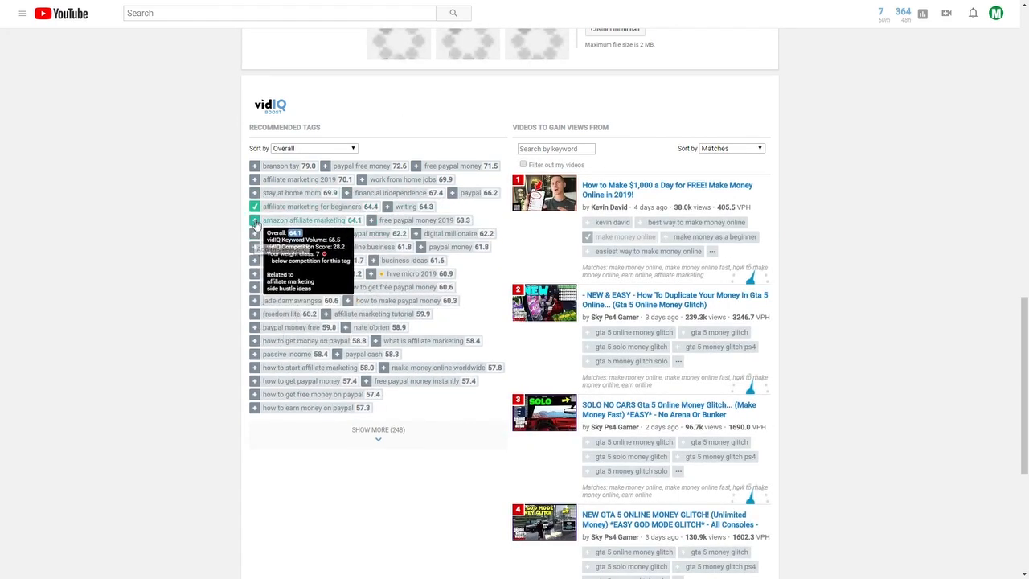
left_click(255, 234)
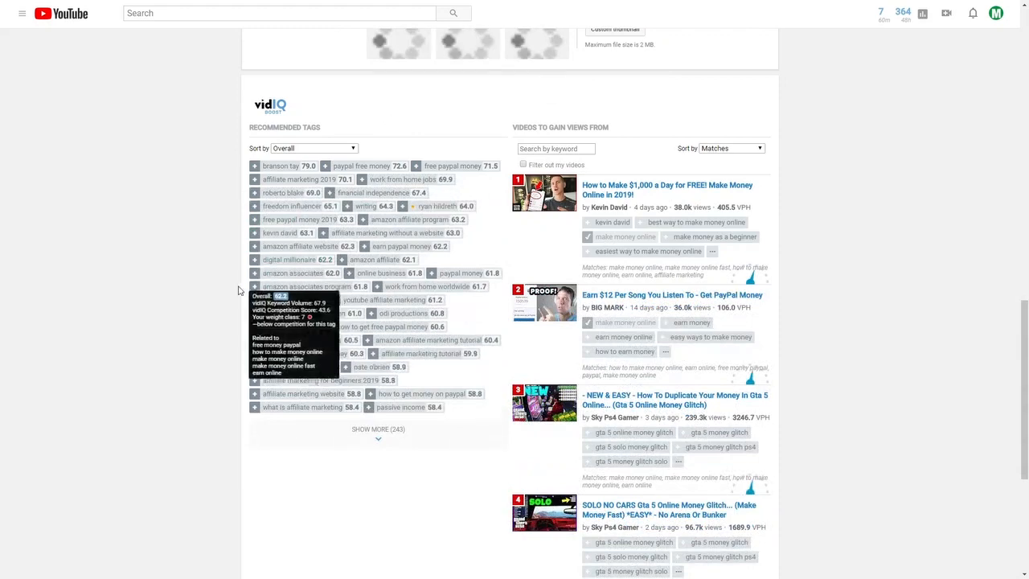
scroll(269, 257, "up", 10)
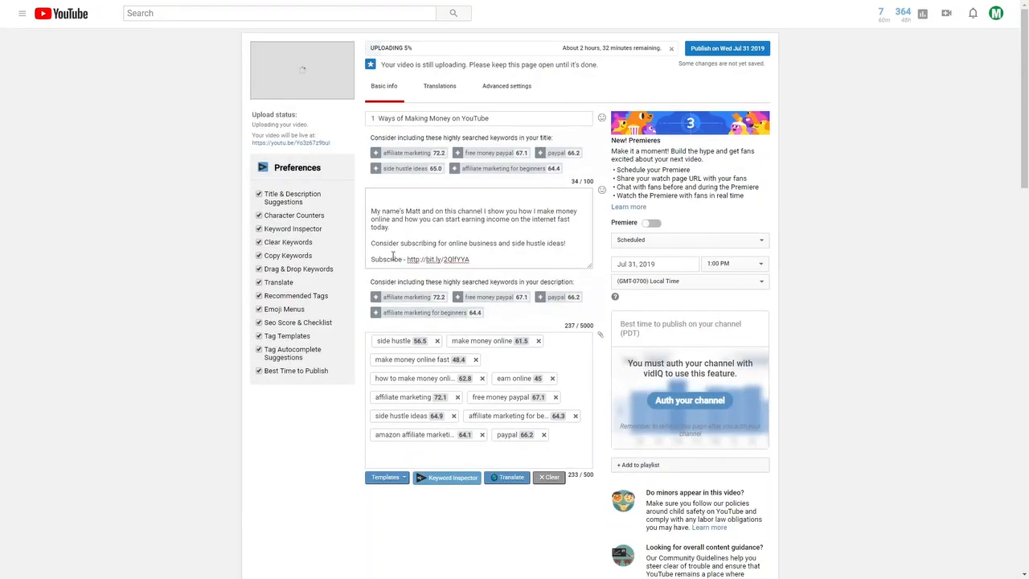
left_click_drag(370, 282, 590, 291)
left_click(590, 291)
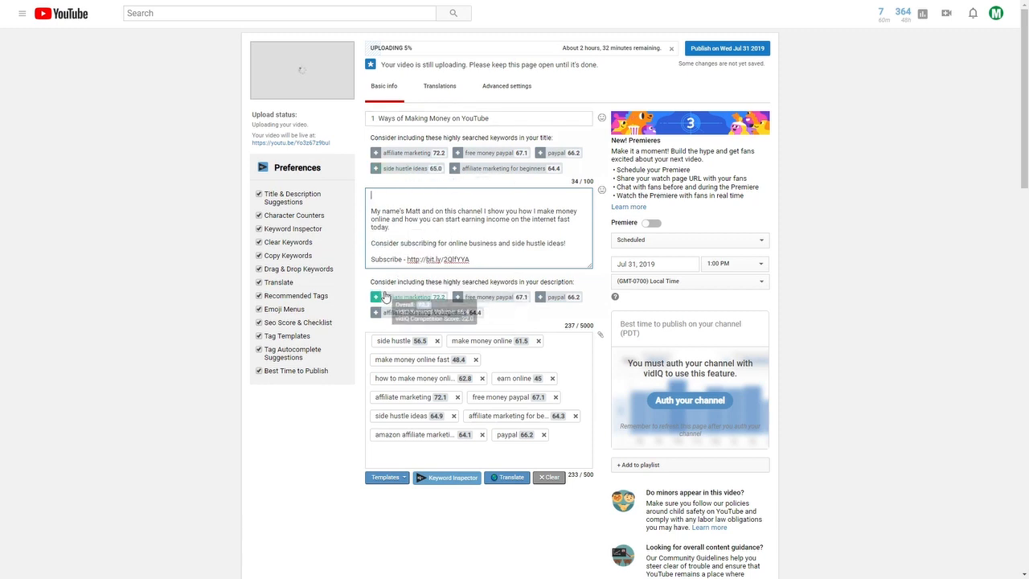
left_click(375, 298)
left_click_drag(531, 260, 470, 262)
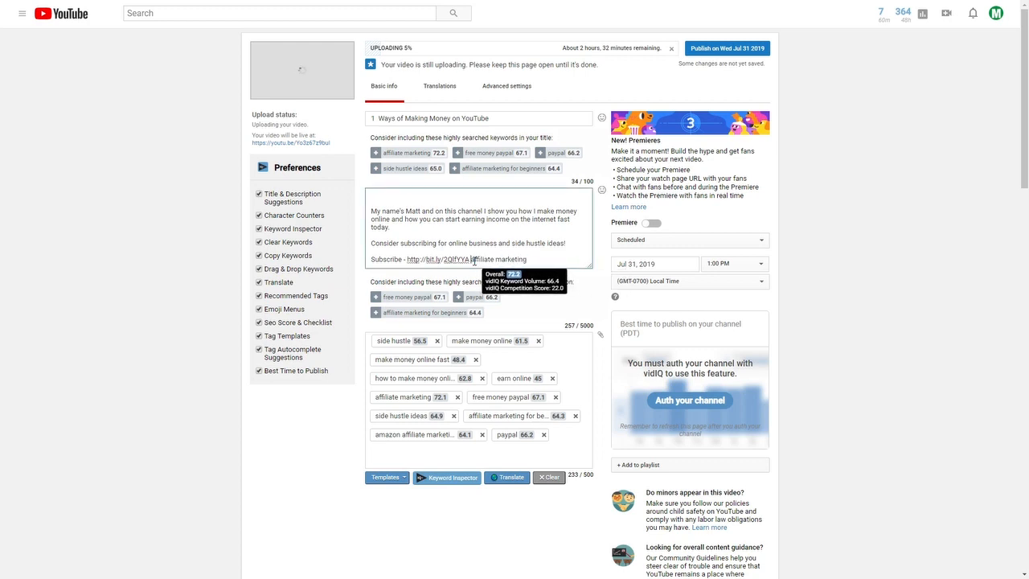
key("BackSpace")
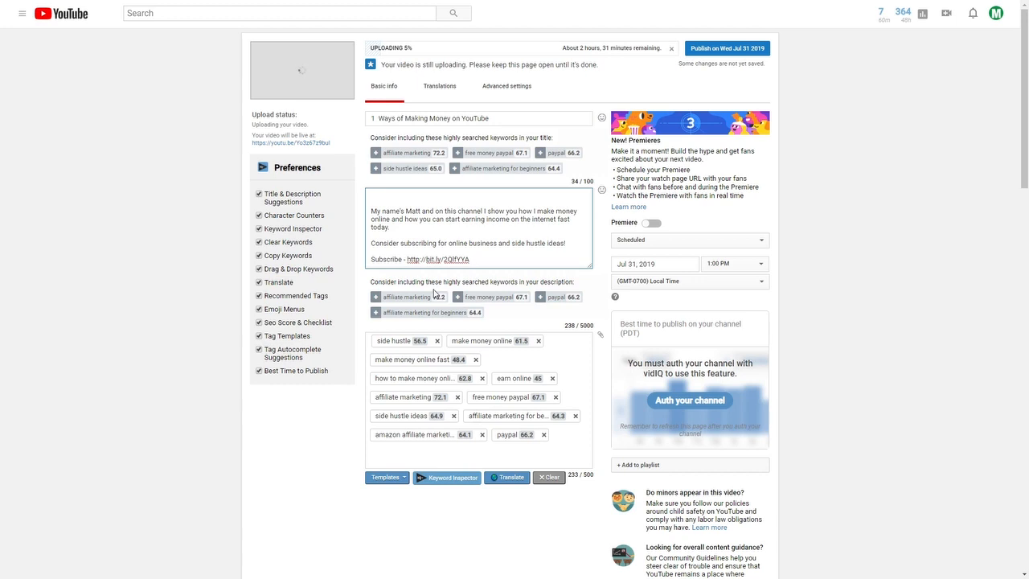
Move the side hustle, make money online, make money online fast, earn online and how to make money online tags toward the end
scroll(515, 322, "down", 2)
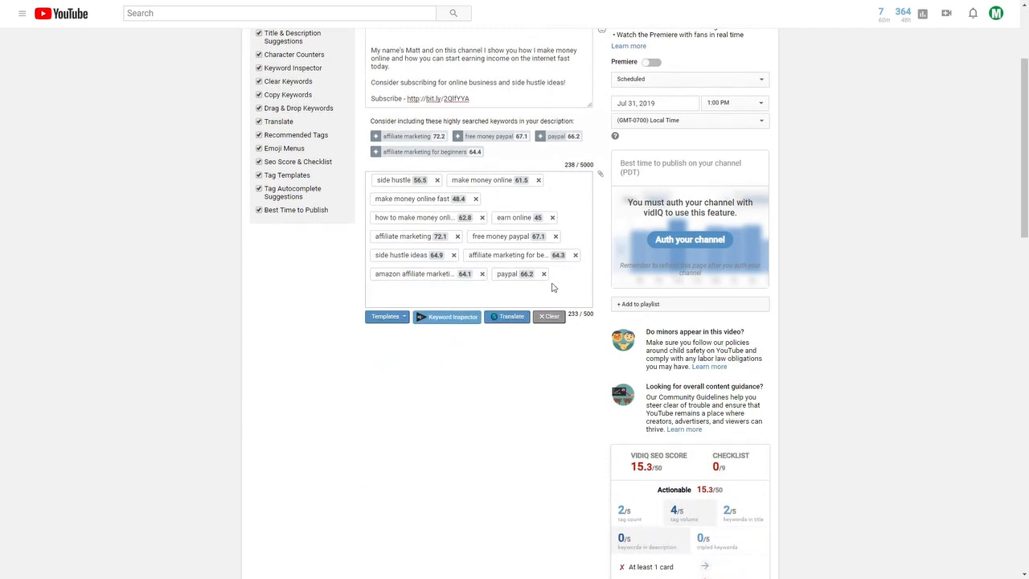
scroll(519, 301, "up", 1)
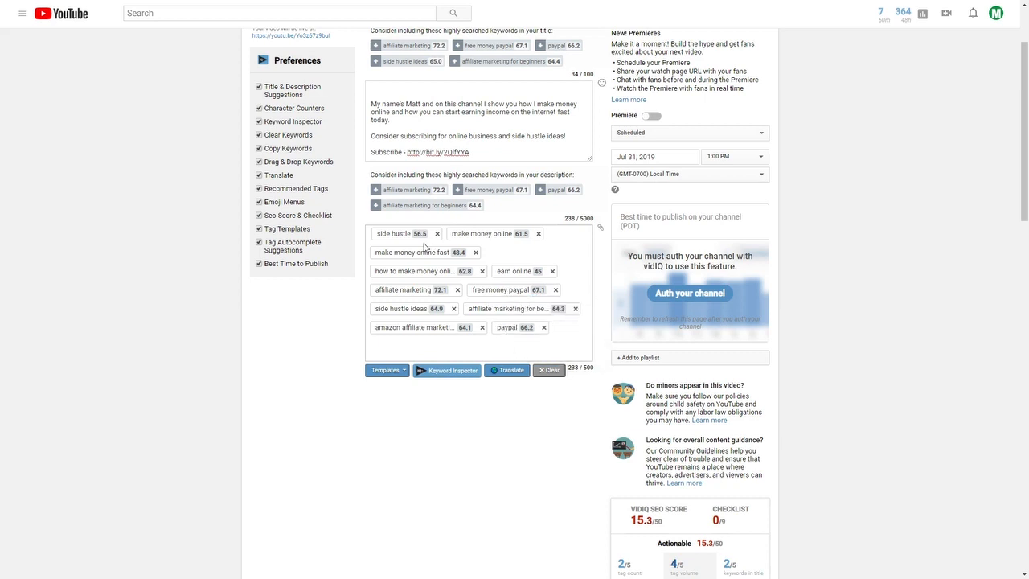
mouse_move(408, 233)
left_click_drag(408, 233, 466, 272)
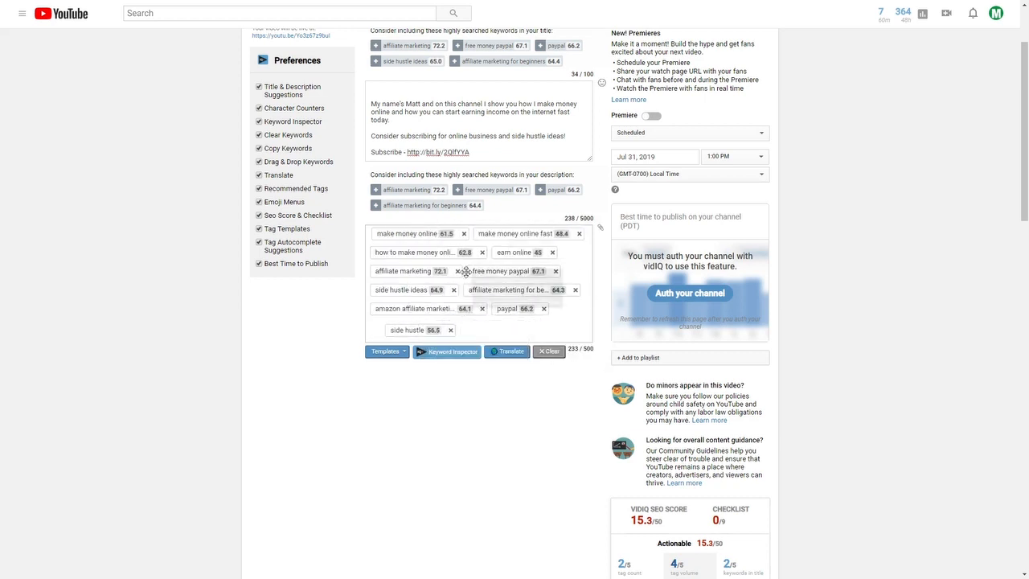
left_click_drag(413, 232, 374, 309)
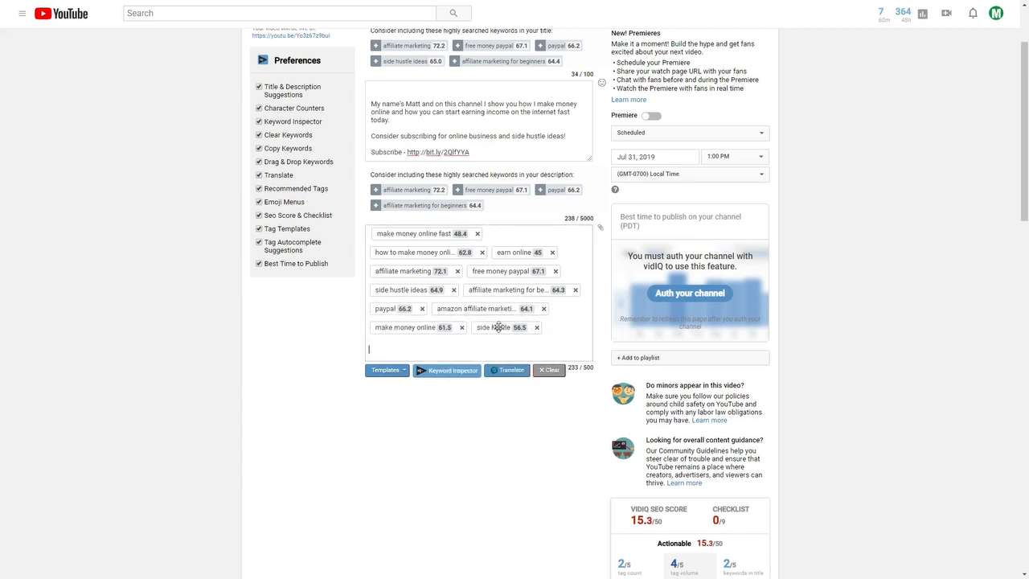
left_click_drag(418, 234, 414, 309)
left_click_drag(515, 233, 487, 309)
left_click_drag(453, 234, 406, 291)
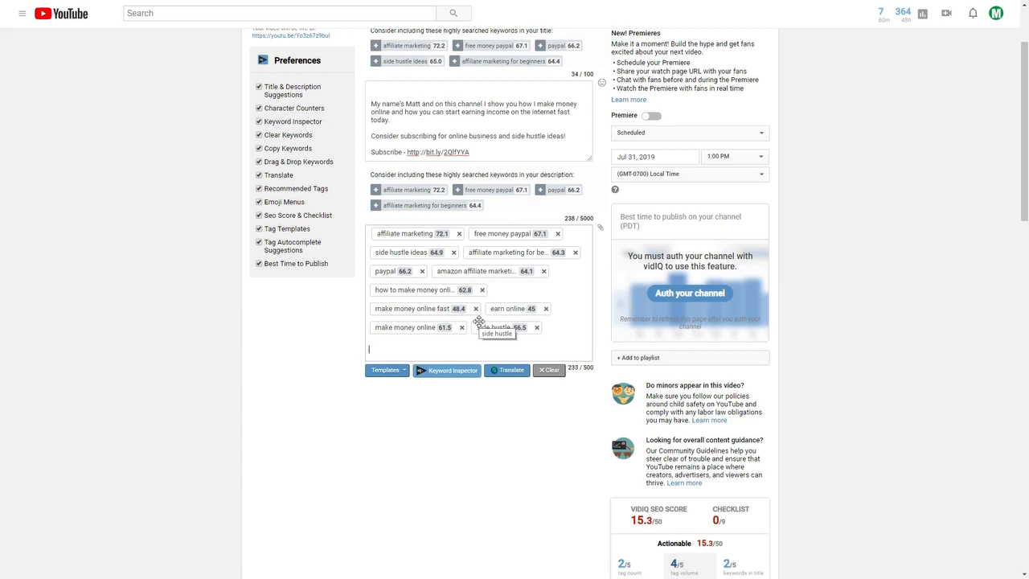
left_click_drag(576, 369, 591, 373)
left_click(591, 376)
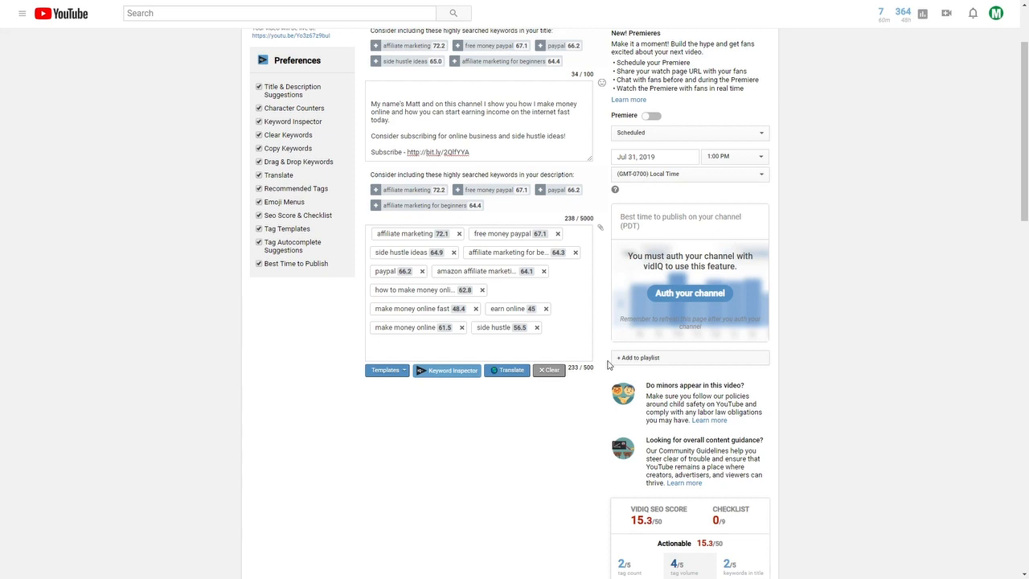
scroll(880, 326, "up", 2)
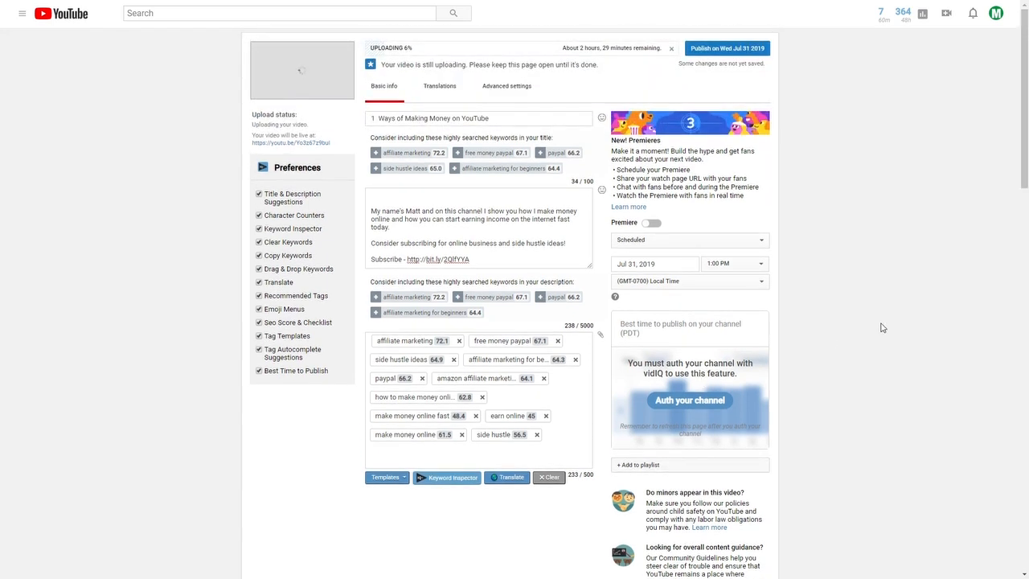